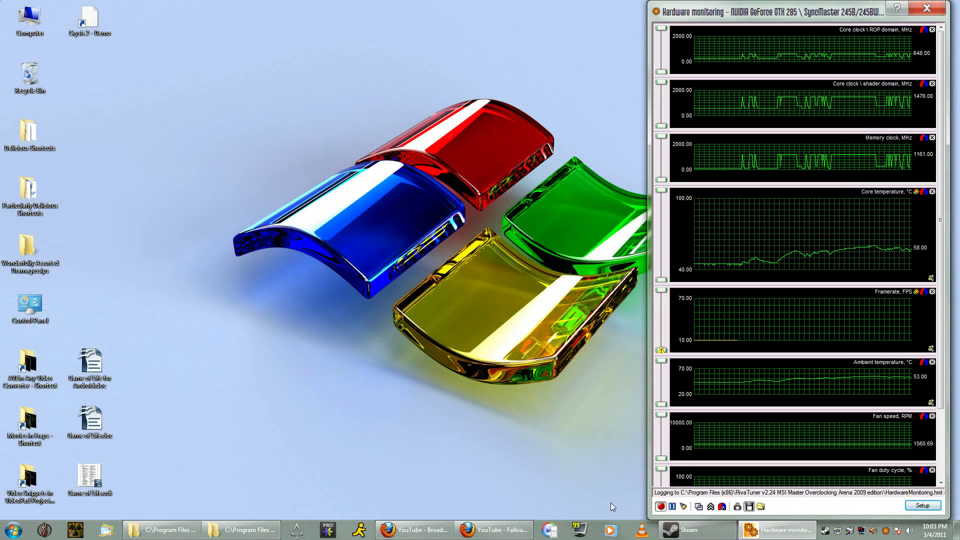
Step: Switch from the upload management window to the Dead Money Part 7 video page
left_click(411, 531)
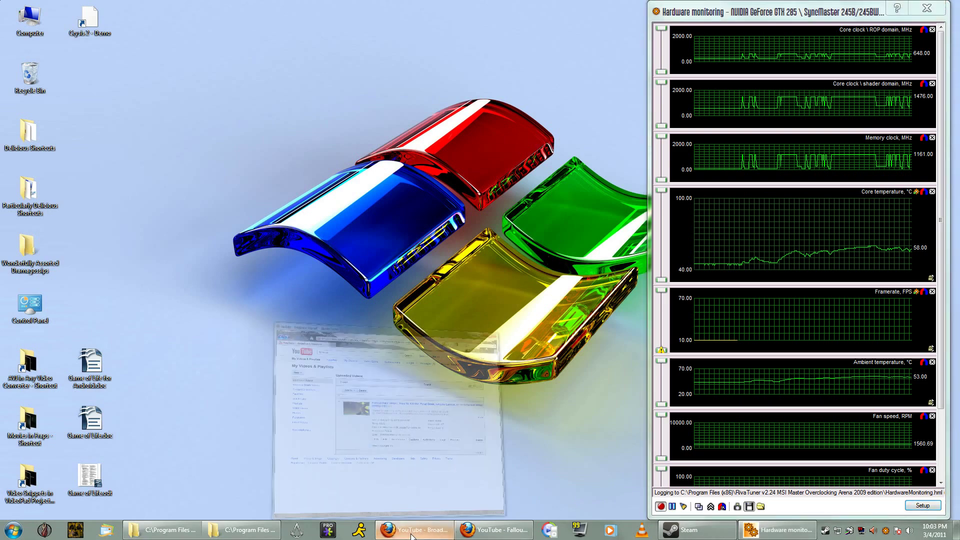
left_click(435, 532)
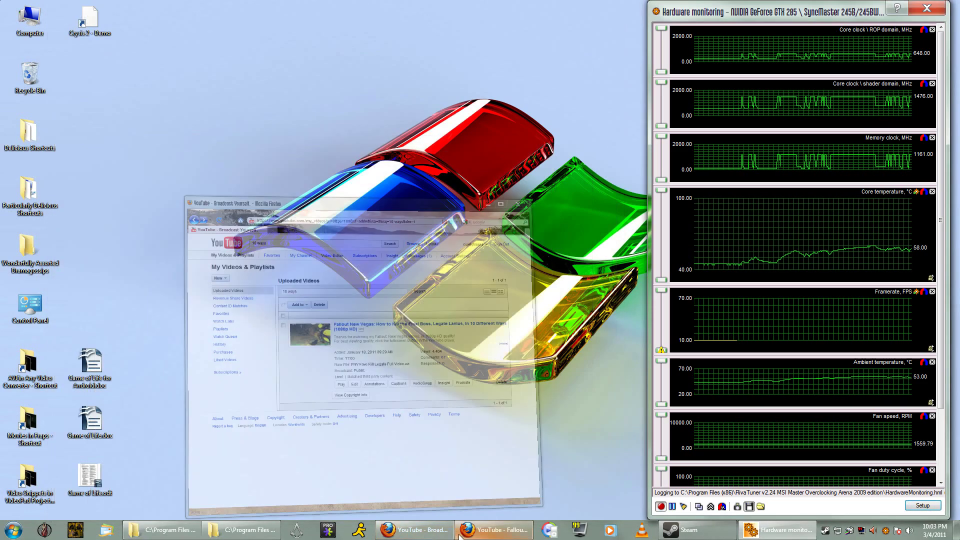
left_click(499, 530)
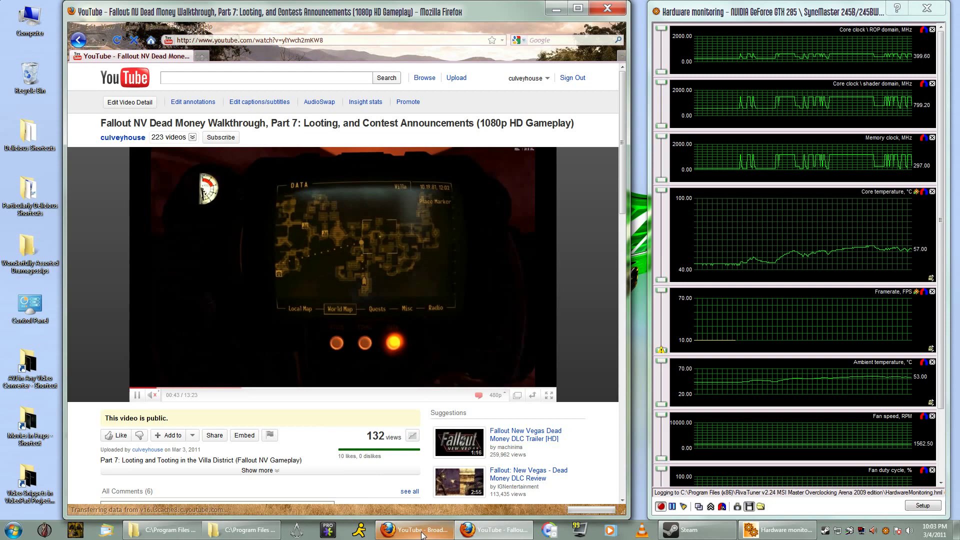
Step: Use Flip 3D to cycle back to the My Videos & Playlists upload list
key("super+Tab")
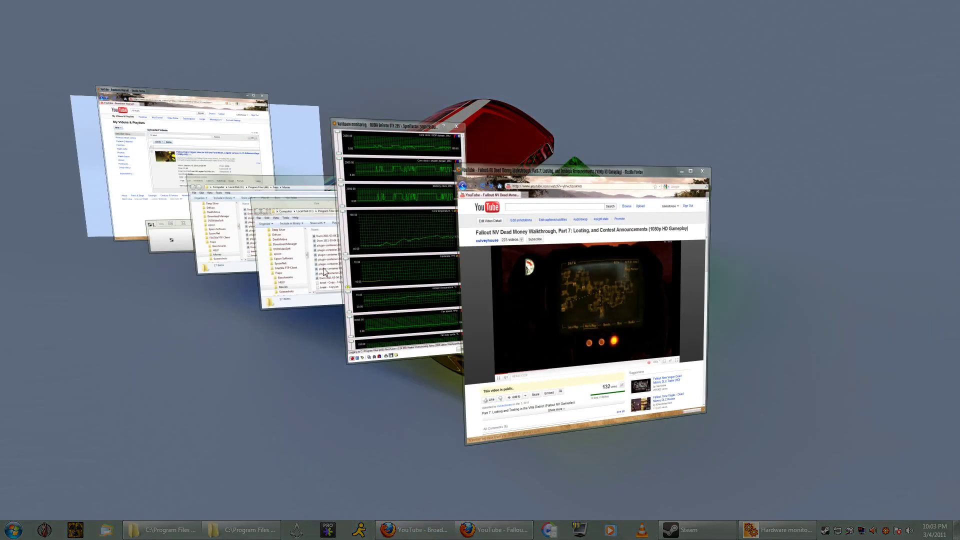
key("super+Tab")
key("super+Tab")
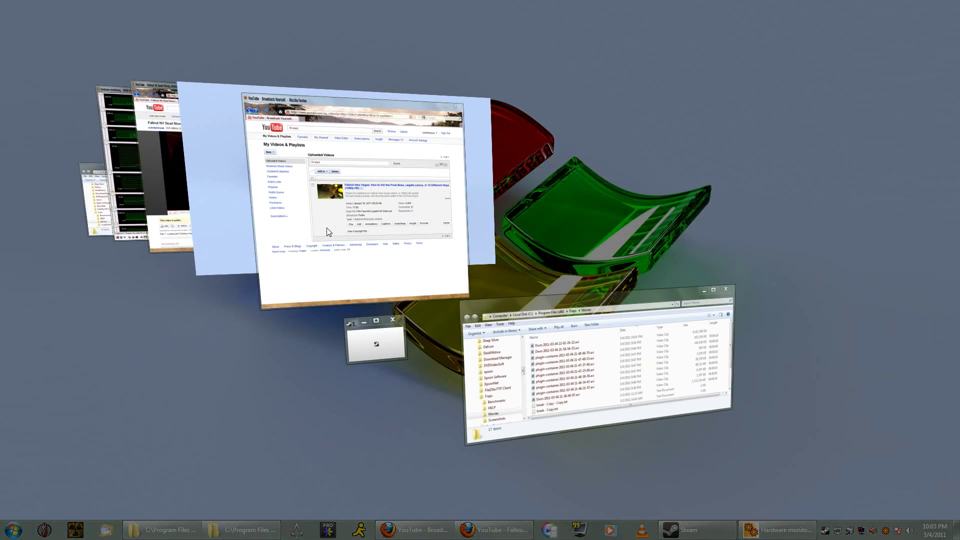
key("super+Tab")
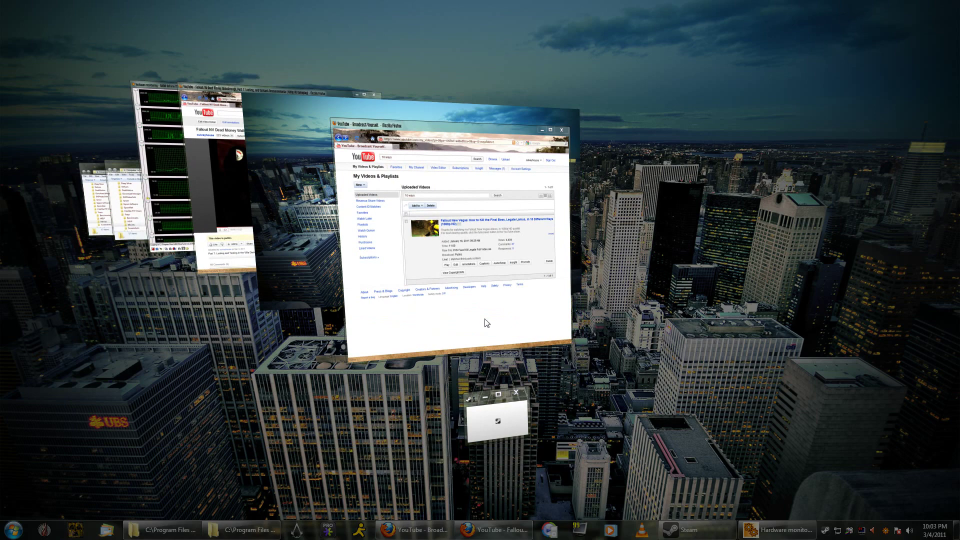
Step: Start the Legate Lanius kill video and dismiss its Google ad overlay
left_click(486, 322)
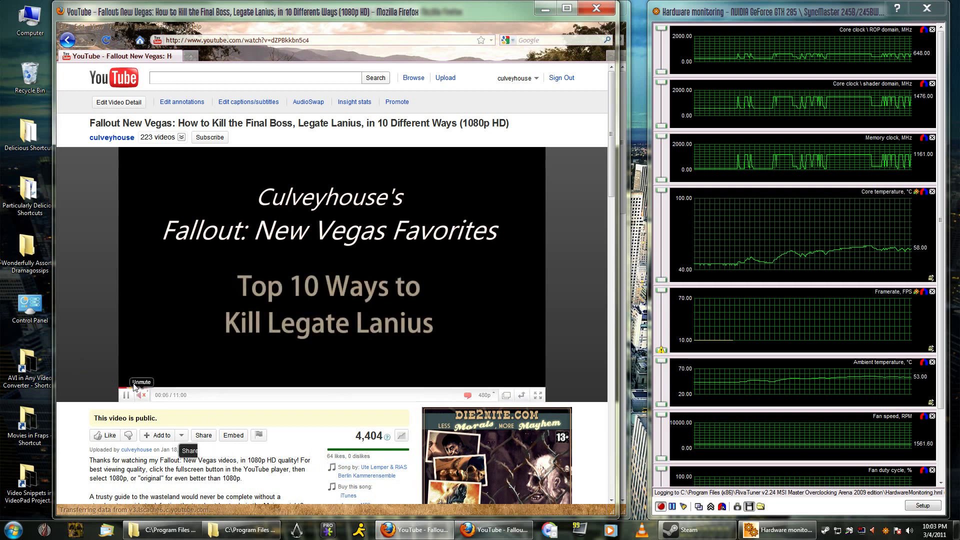
scroll(108, 364, "down", 1)
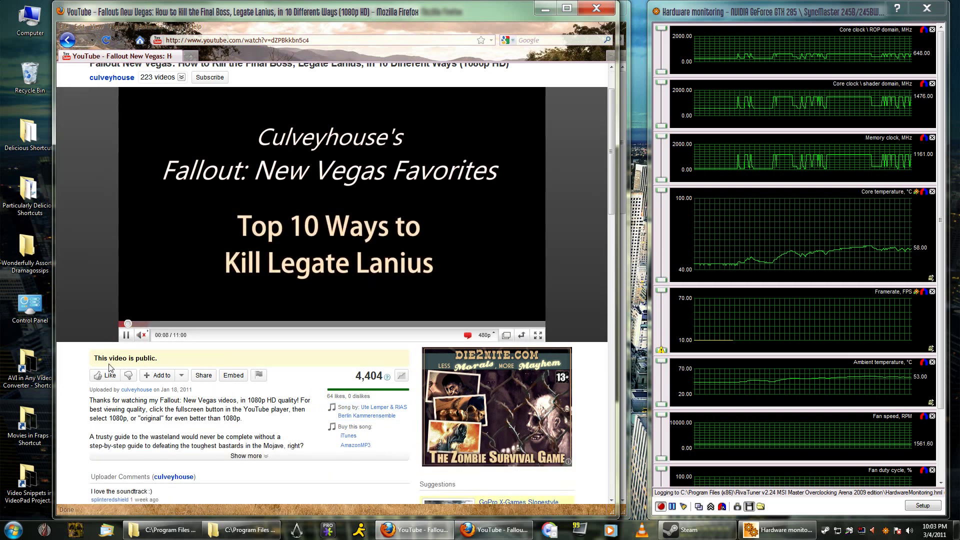
scroll(109, 365, "up", 1)
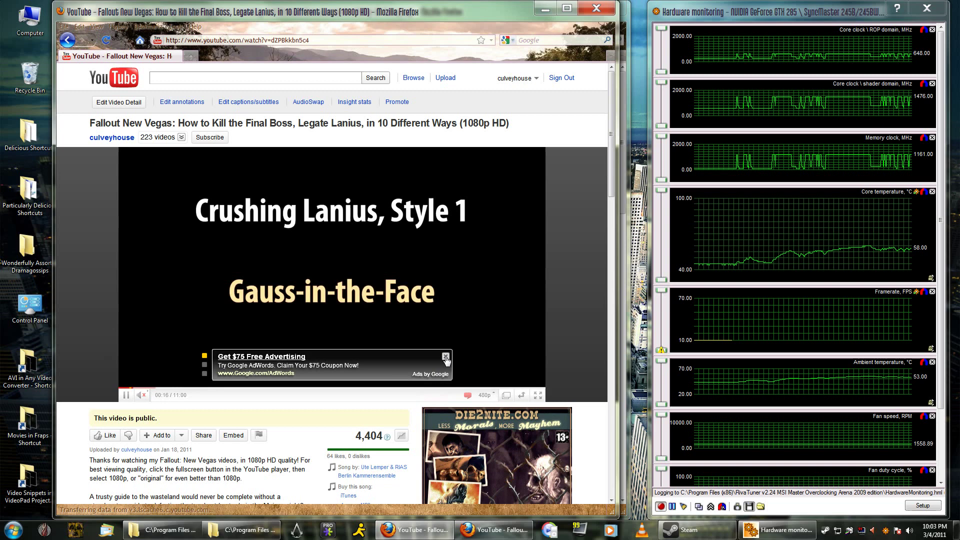
left_click(446, 359)
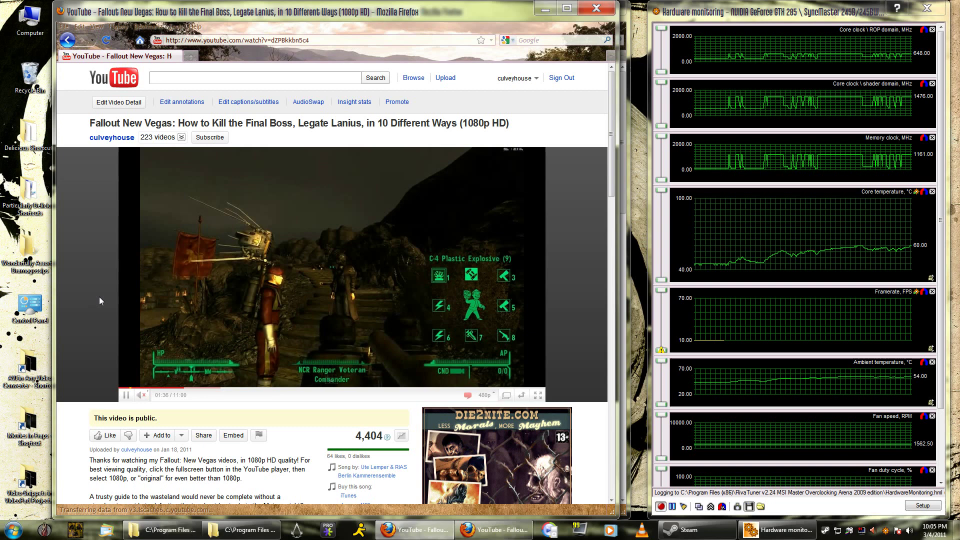
scroll(100, 300, "down", 1)
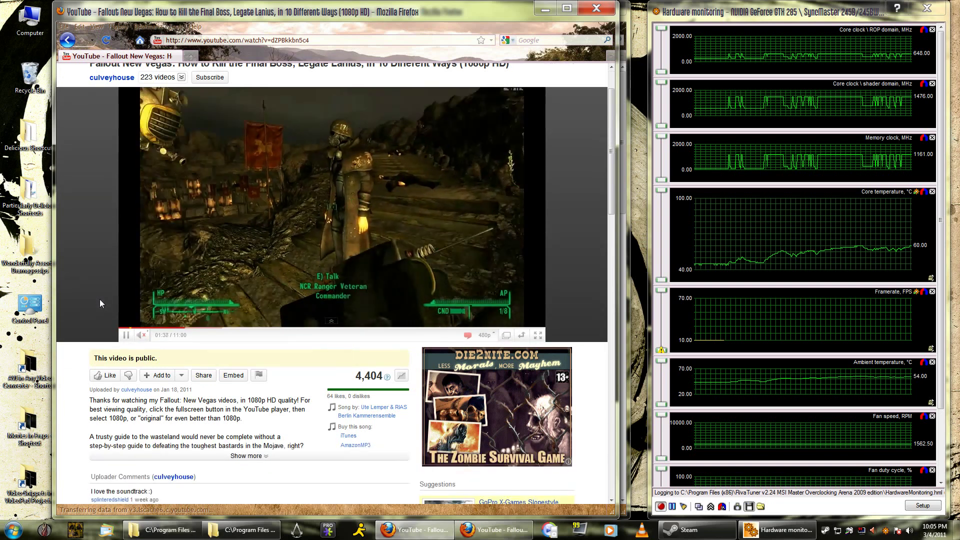
scroll(100, 298, "up", 1)
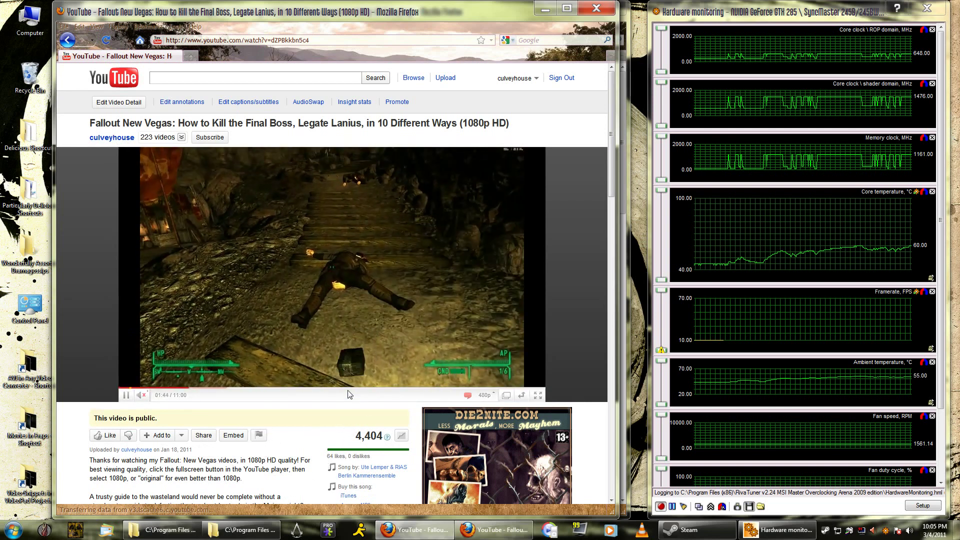
scroll(347, 443, "down", 1)
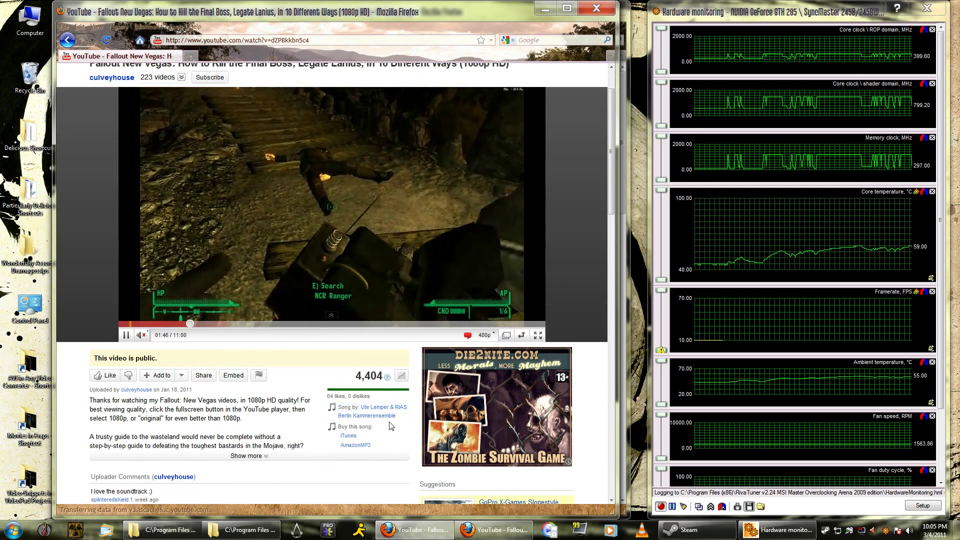
scroll(216, 426, "down", 1)
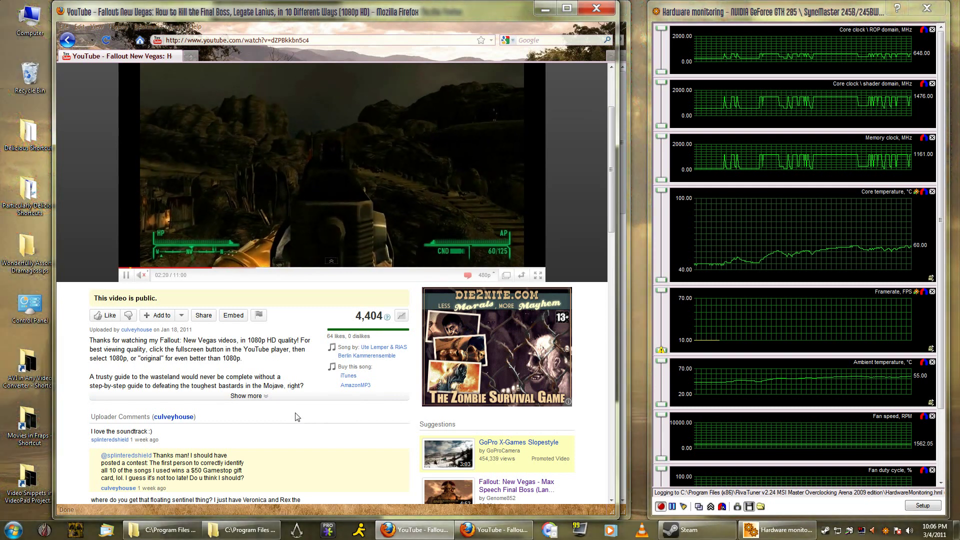
scroll(318, 328, "up", 3)
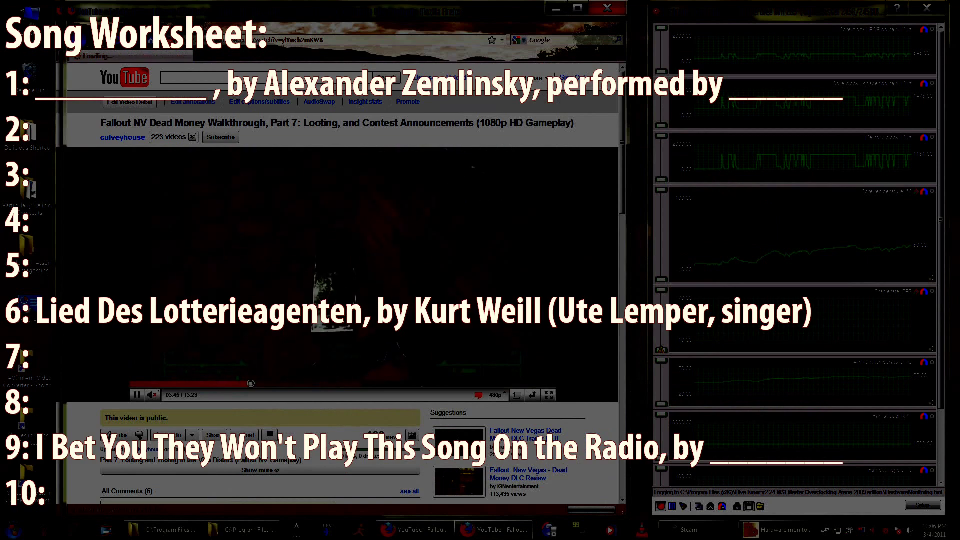
scroll(390, 300, "down", 3)
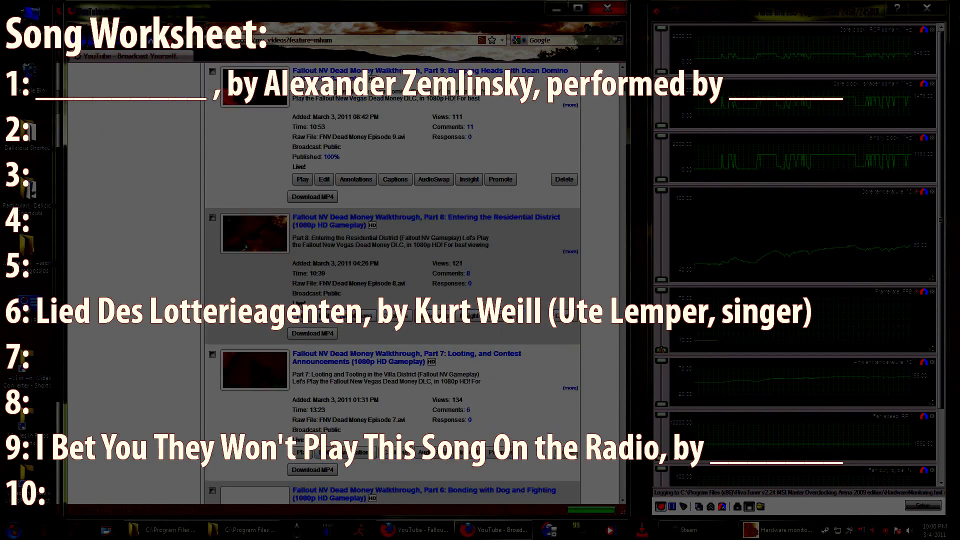
scroll(390, 300, "up", 2)
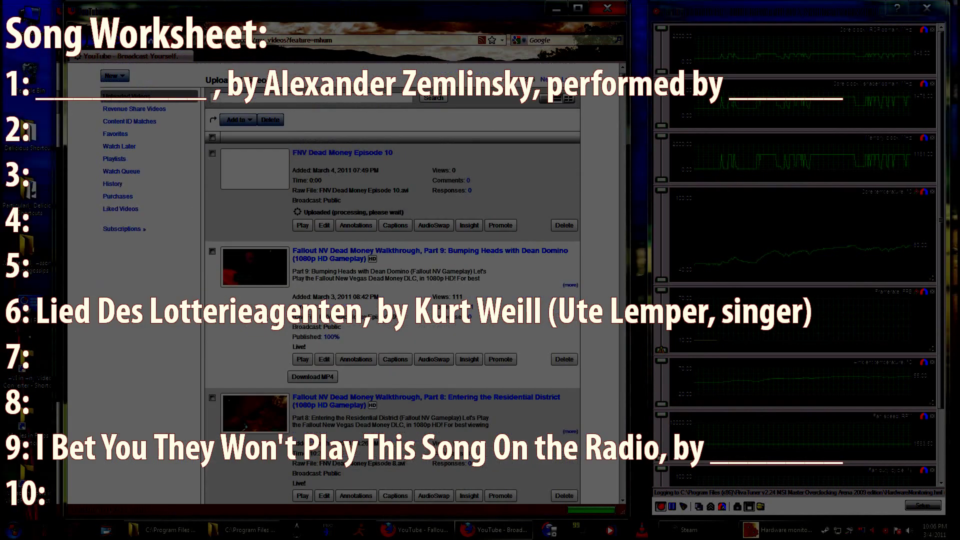
scroll(390, 300, "up", 2)
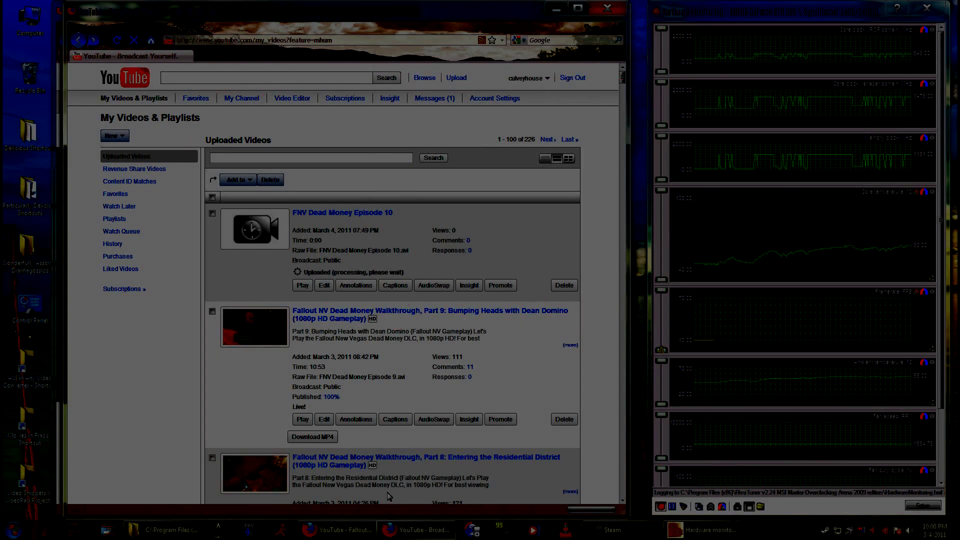
scroll(360, 381, "down", 4)
scroll(359, 376, "down", 4)
scroll(359, 371, "down", 4)
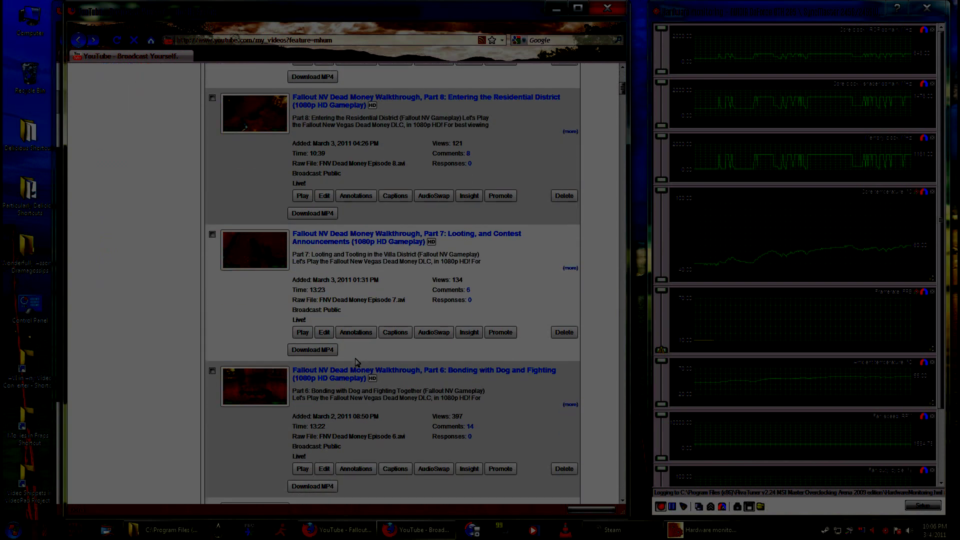
scroll(357, 364, "down", 4)
scroll(358, 364, "down", 5)
scroll(358, 363, "down", 5)
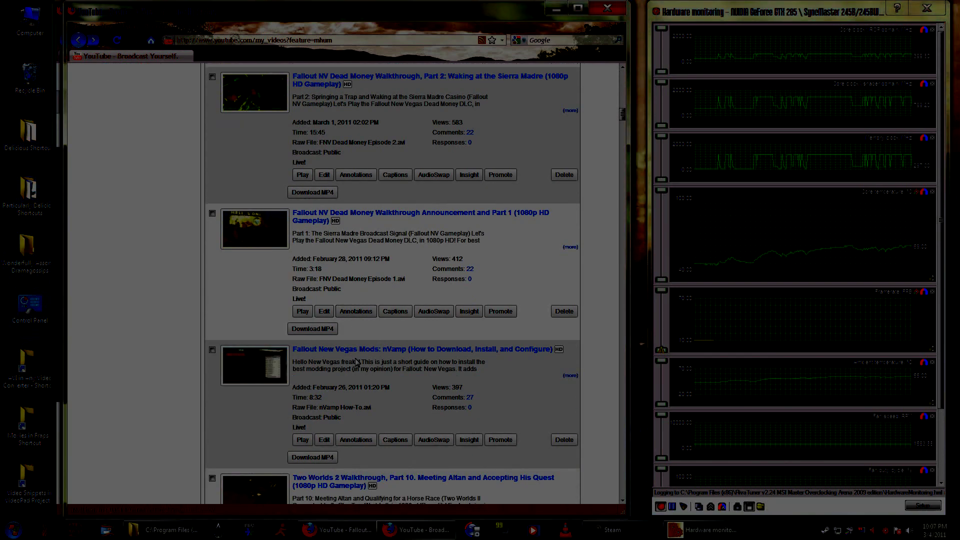